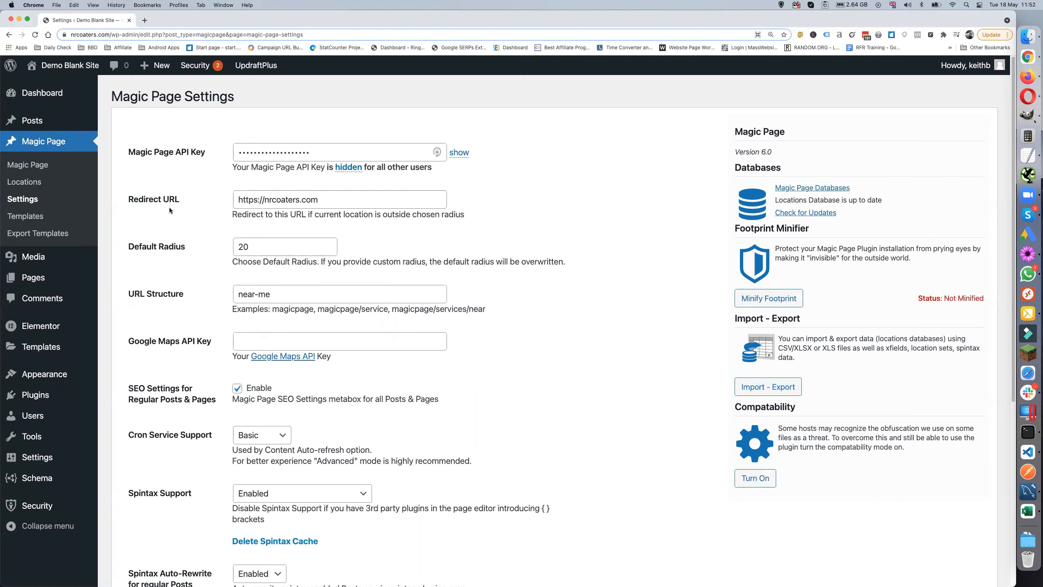
Step: Examine the Redirect URL, Default Radius and URL Structure settings of Magic Page
{"action": "left_click_drag", "start_coordinate": [336, 200], "coordinate": [234, 201]}
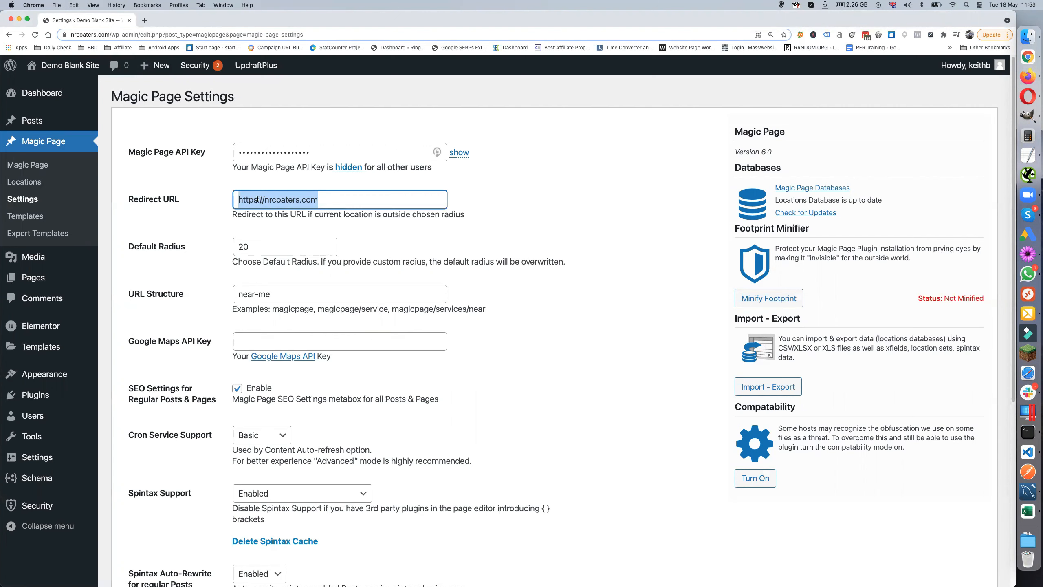
{"action": "left_click", "coordinate": [330, 200]}
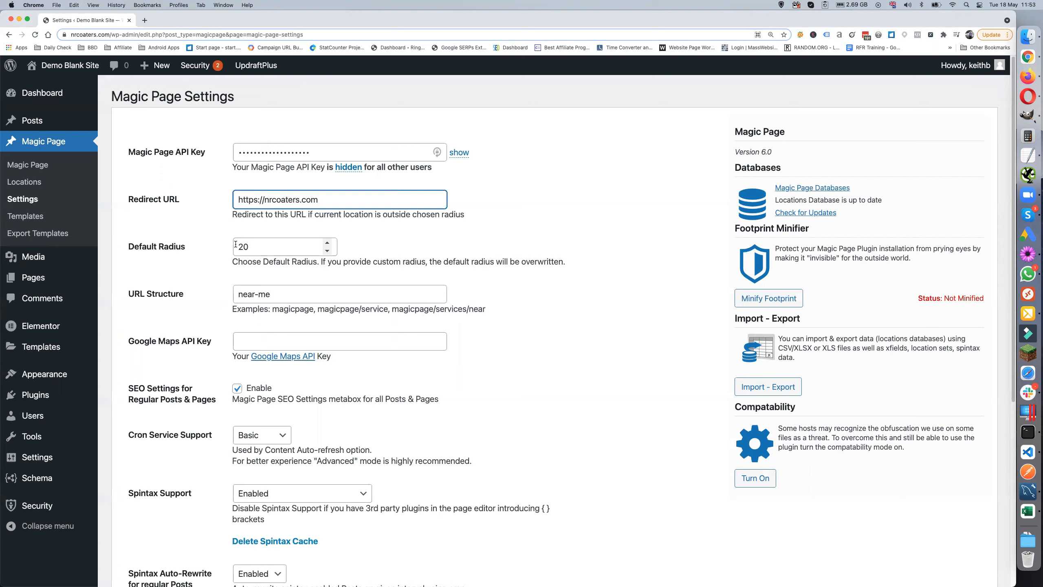
{"action": "left_click_drag", "start_coordinate": [249, 247], "coordinate": [241, 247]}
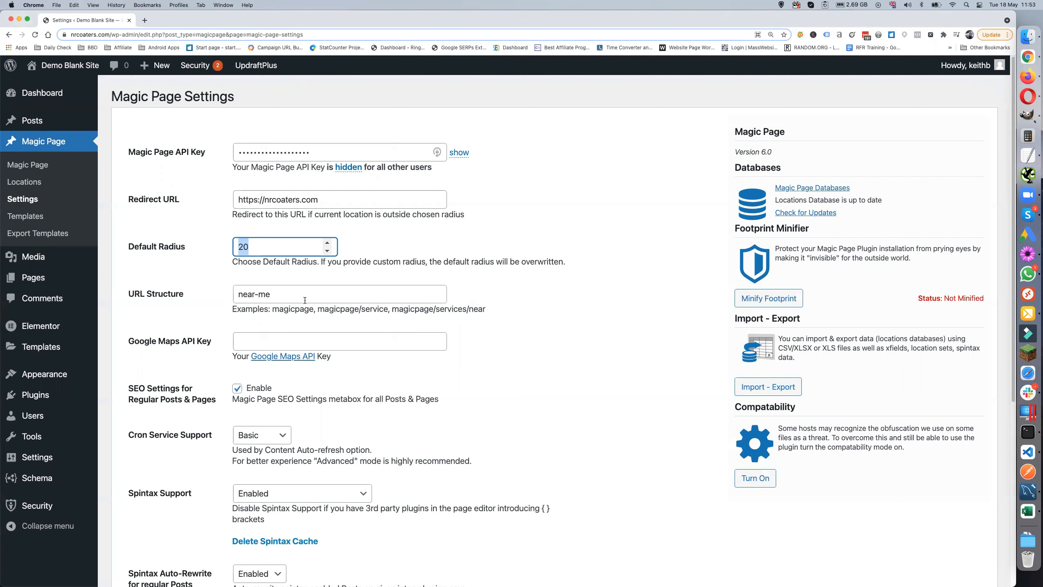
{"action": "key", "text": "Tab"}
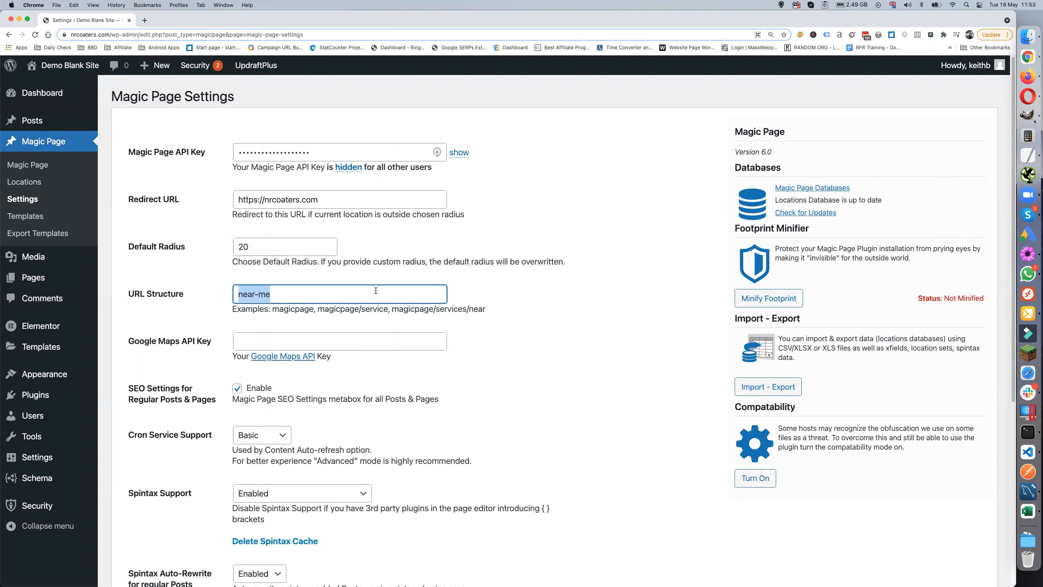
Step: Try services as the URL structure
{"action": "left_click", "coordinate": [268, 295]}
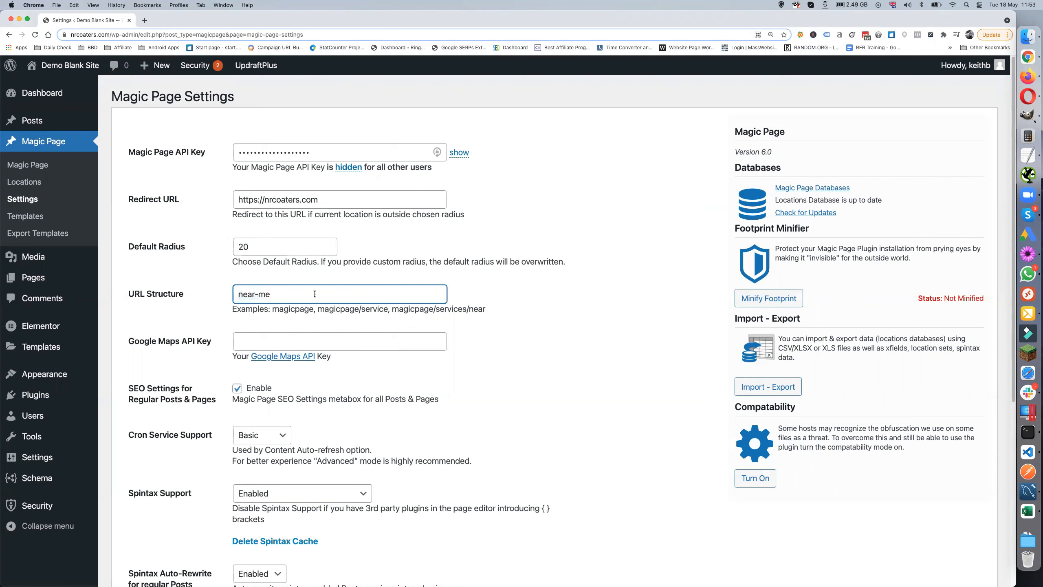
{"action": "double_click", "coordinate": [256, 294]}
{"action": "key", "text": "BackSpace"}
{"action": "type", "text": "-"}
{"action": "left_click", "coordinate": [290, 294]}
{"action": "left_click_drag", "start_coordinate": [290, 294], "coordinate": [238, 293]}
{"action": "type", "text": "services"}
Step: Try locations as the URL structure in place of services
{"action": "key", "text": "BackSpace"}
{"action": "key", "text": "BackSpace"}
{"action": "key", "text": "BackSpace"}
{"action": "key", "text": "BackSpace"}
{"action": "key", "text": "BackSpace"}
{"action": "key", "text": "BackSpace"}
{"action": "key", "text": "BackSpace"}
{"action": "key", "text": "BackSpace"}
{"action": "type", "text": "locations"}
Step: Restore the URL structure to near-me
{"action": "key", "text": "BackSpace"}
{"action": "key", "text": "BackSpace"}
{"action": "key", "text": "BackSpace"}
{"action": "key", "text": "BackSpace"}
{"action": "key", "text": "BackSpace"}
{"action": "key", "text": "BackSpace"}
{"action": "key", "text": "BackSpace"}
{"action": "key", "text": "BackSpace"}
{"action": "key", "text": "BackSpace"}
{"action": "type", "text": "near-me"}
Step: View the Google Maps API key guide in a separate tab and return to the Magic Page settings
{"action": "left_click", "coordinate": [253, 339]}
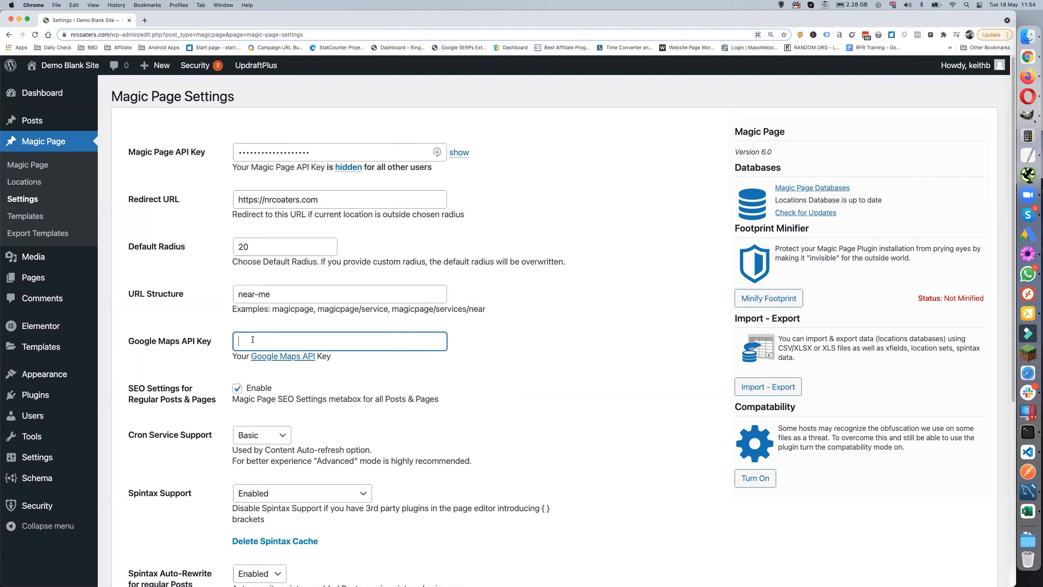
{"action": "right_click", "coordinate": [279, 359]}
{"action": "left_click", "coordinate": [296, 361]}
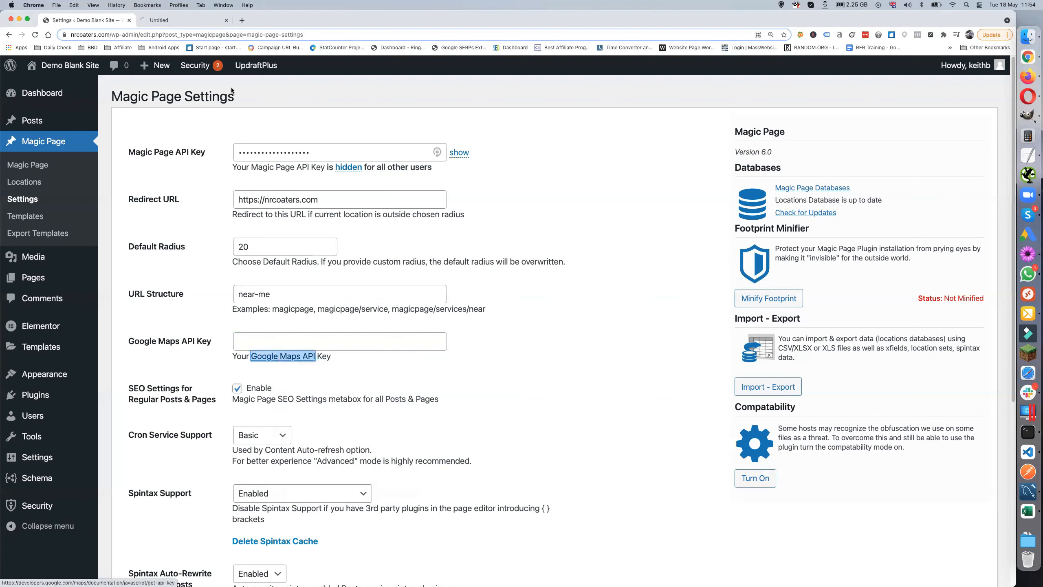
{"action": "left_click", "coordinate": [186, 18]}
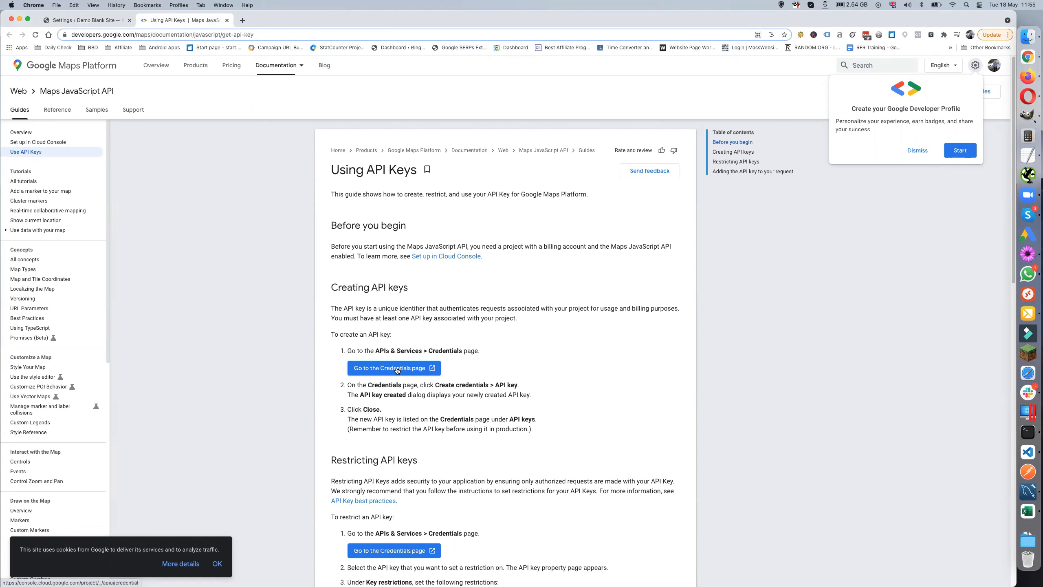
{"action": "left_click", "coordinate": [916, 150]}
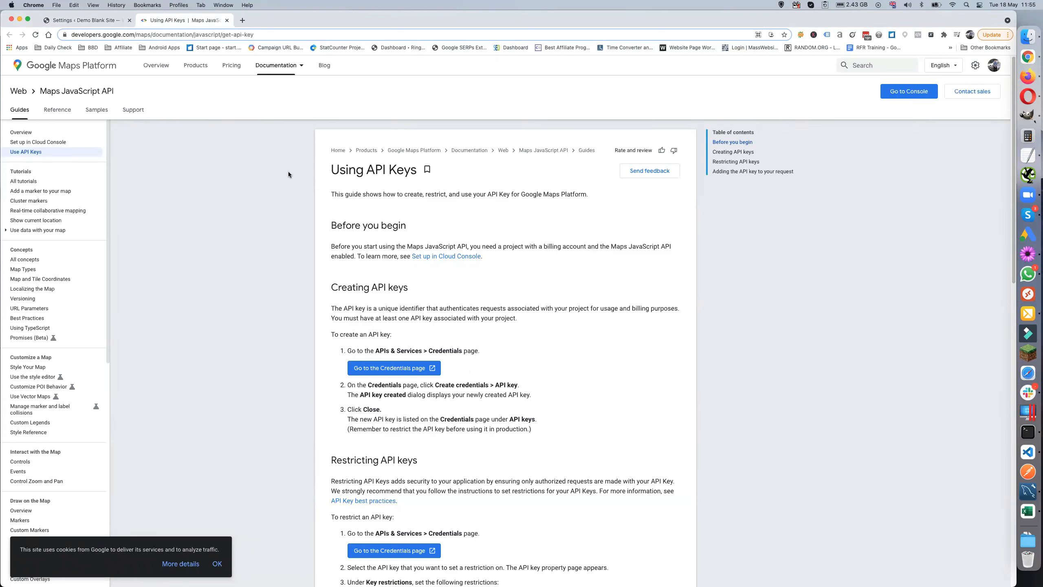
{"action": "left_click", "coordinate": [105, 21]}
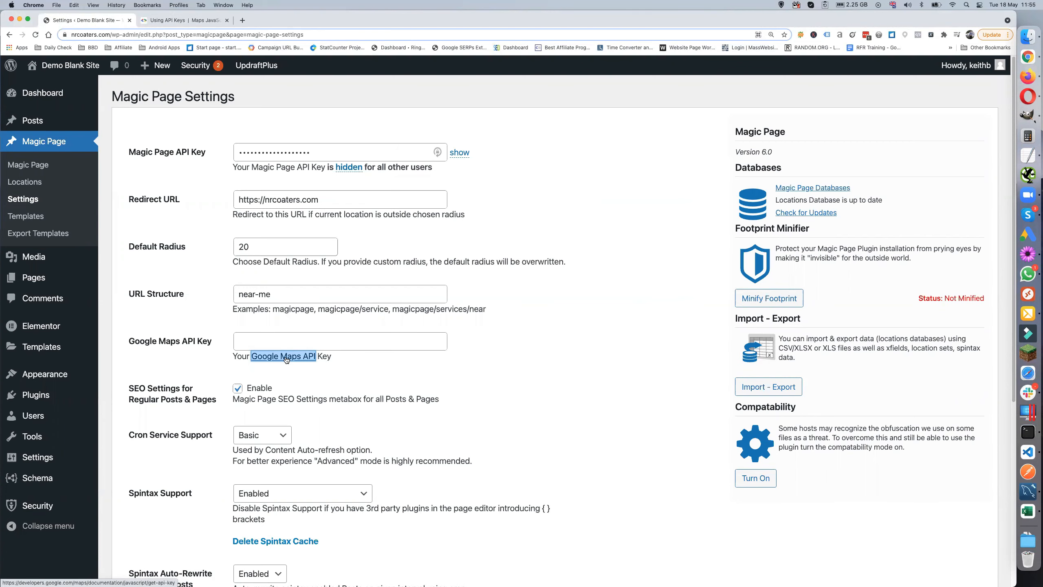
Step: Switch the SEO settings for regular posts and pages off and back on
{"action": "scroll", "coordinate": [246, 361], "scroll_direction": "down", "scroll_amount": 3}
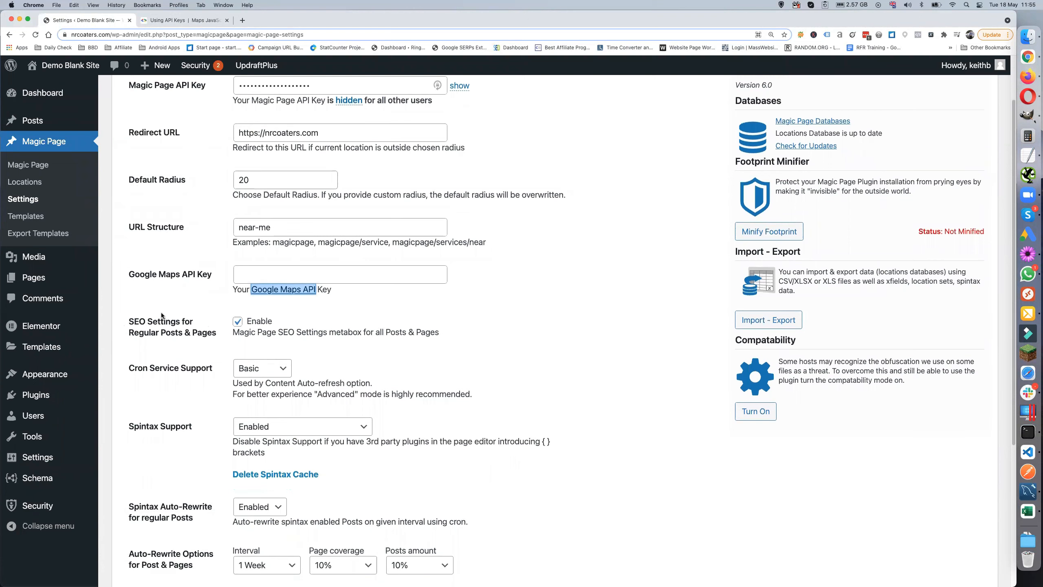
{"action": "left_click", "coordinate": [237, 321]}
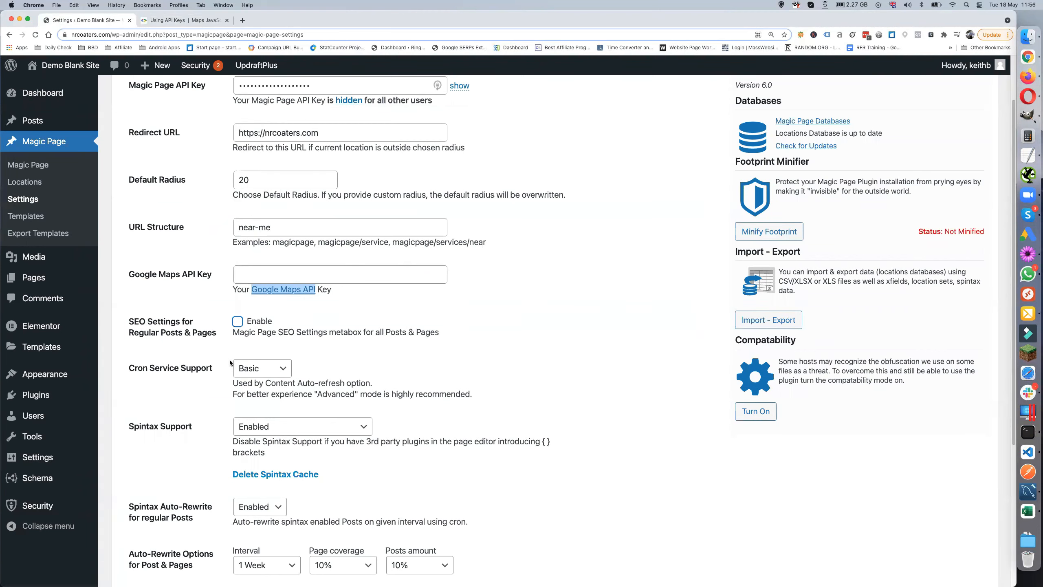
{"action": "left_click", "coordinate": [236, 324]}
Step: Check the available Cron Service Support modes while keeping Basic
{"action": "scroll", "coordinate": [221, 345], "scroll_direction": "down", "scroll_amount": 2}
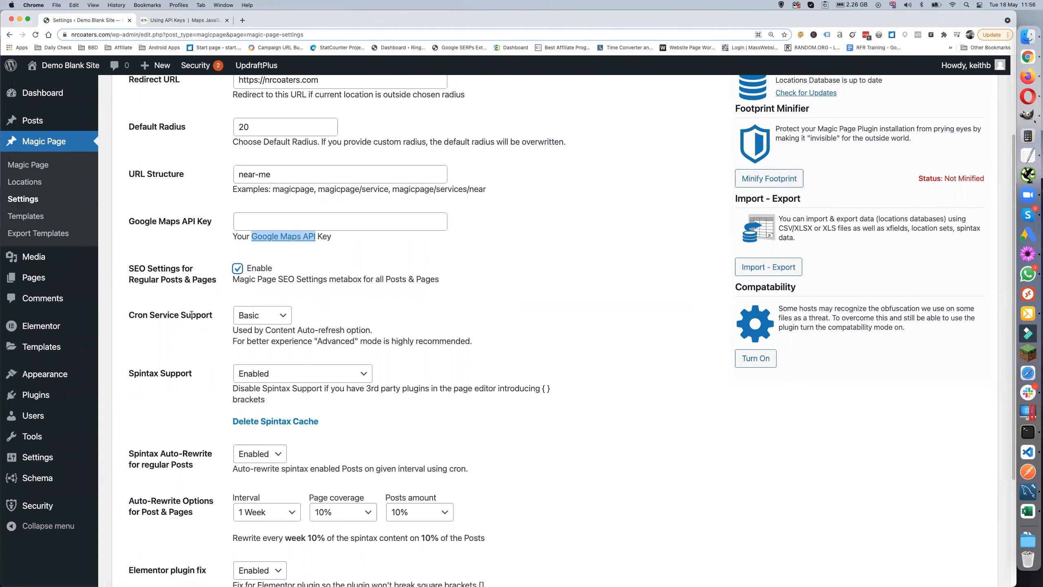
{"action": "left_click", "coordinate": [286, 317]}
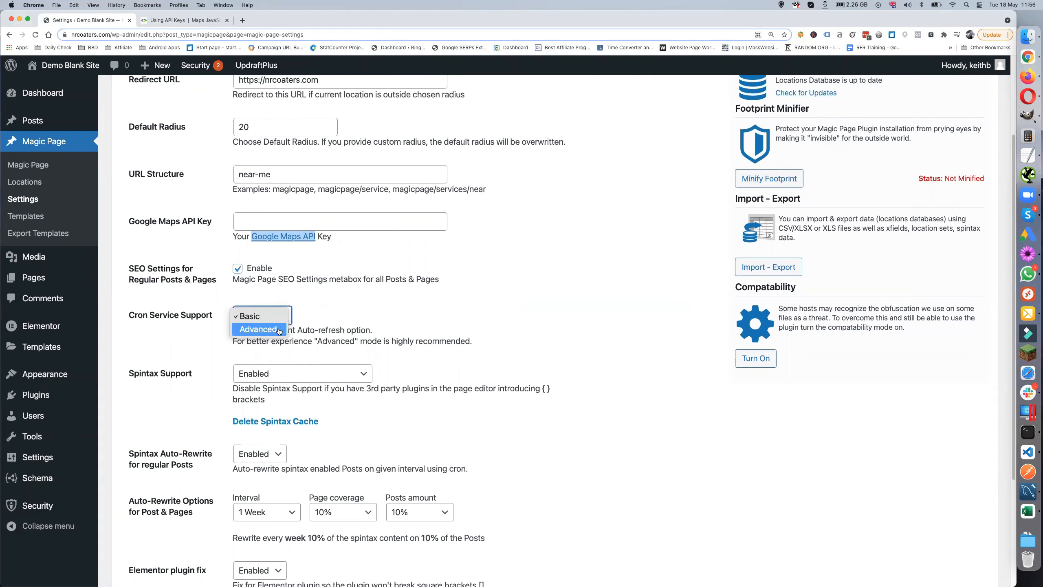
{"action": "left_click", "coordinate": [298, 319]}
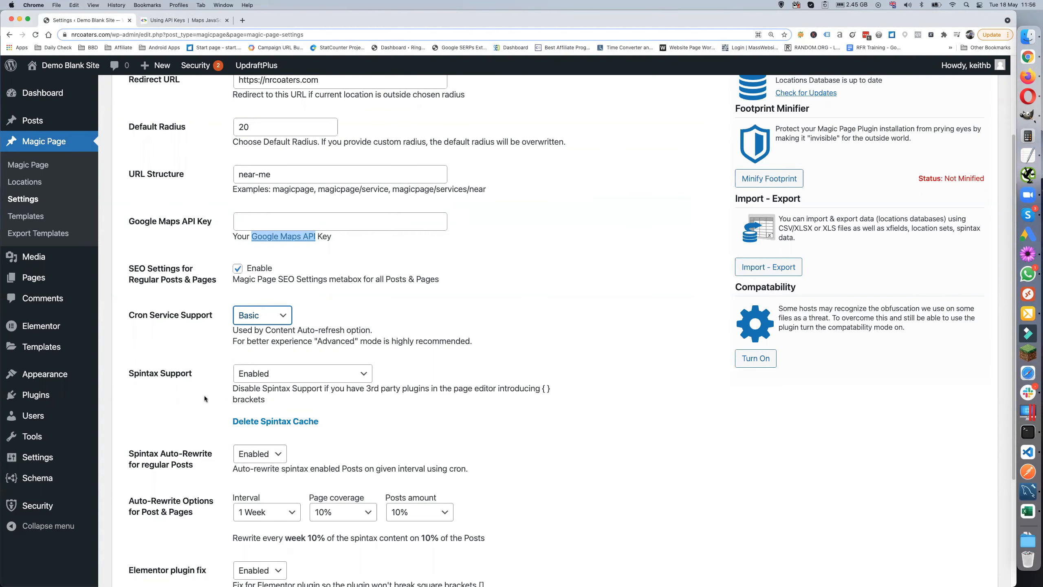
Step: Try Spintax Support as Disabled and as Disabled for Regular Post Types, and set it back to Enabled
{"action": "scroll", "coordinate": [205, 398], "scroll_direction": "down", "scroll_amount": 1}
{"action": "left_click", "coordinate": [327, 360]}
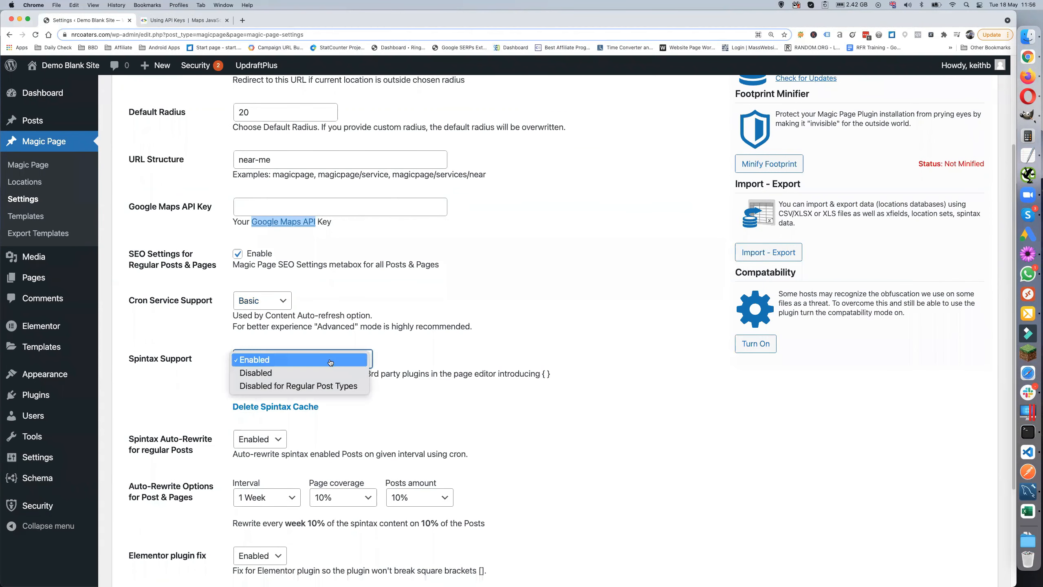
{"action": "left_click", "coordinate": [327, 372]}
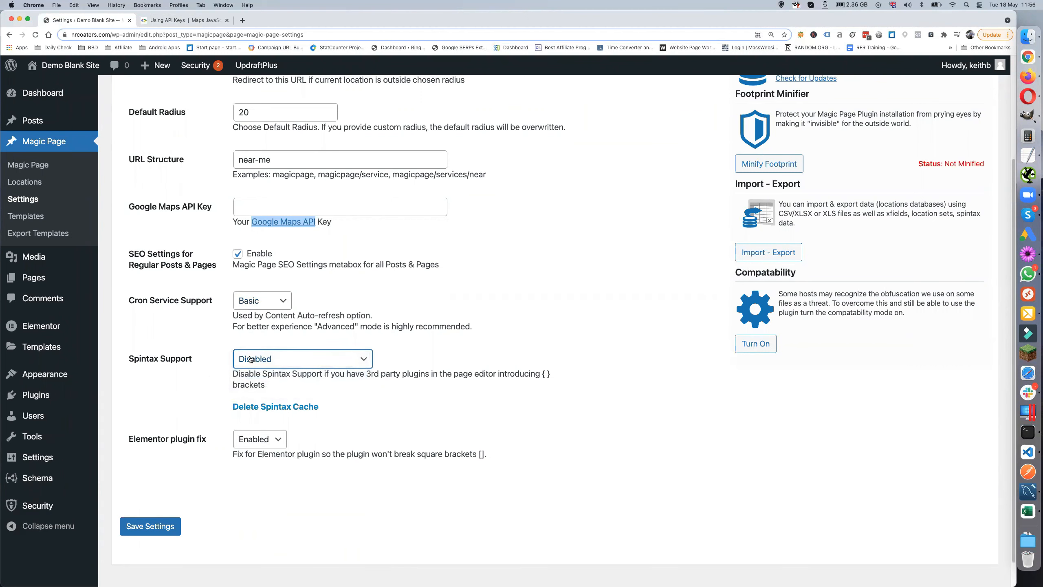
{"action": "left_click", "coordinate": [288, 360]}
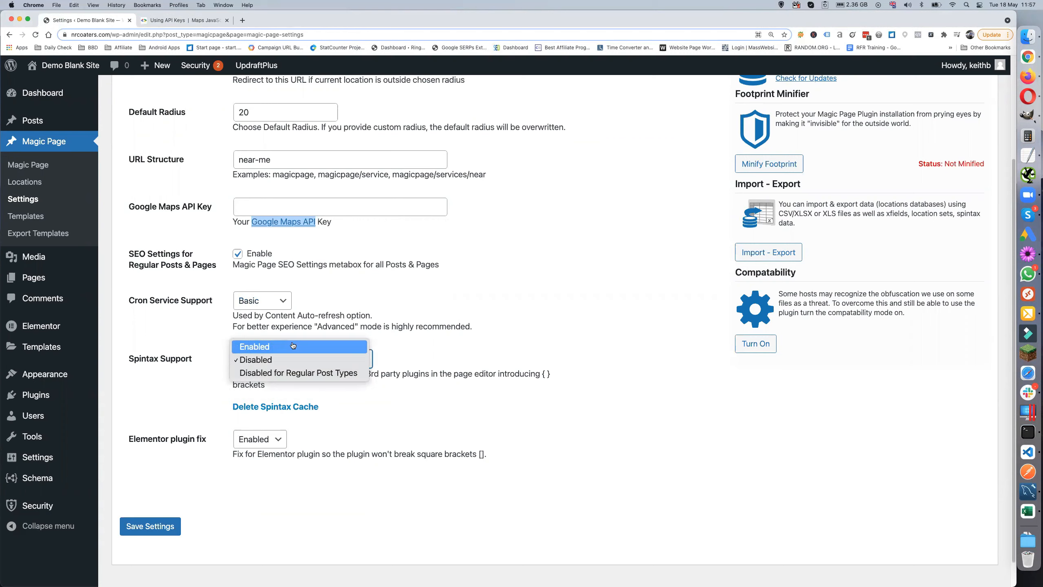
{"action": "left_click", "coordinate": [301, 373]}
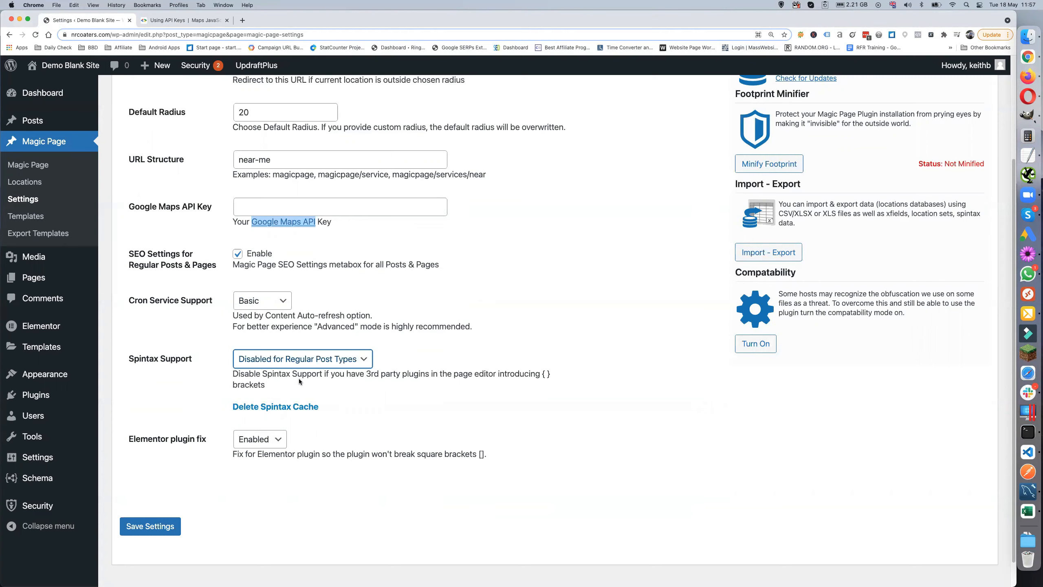
{"action": "left_click", "coordinate": [300, 362]}
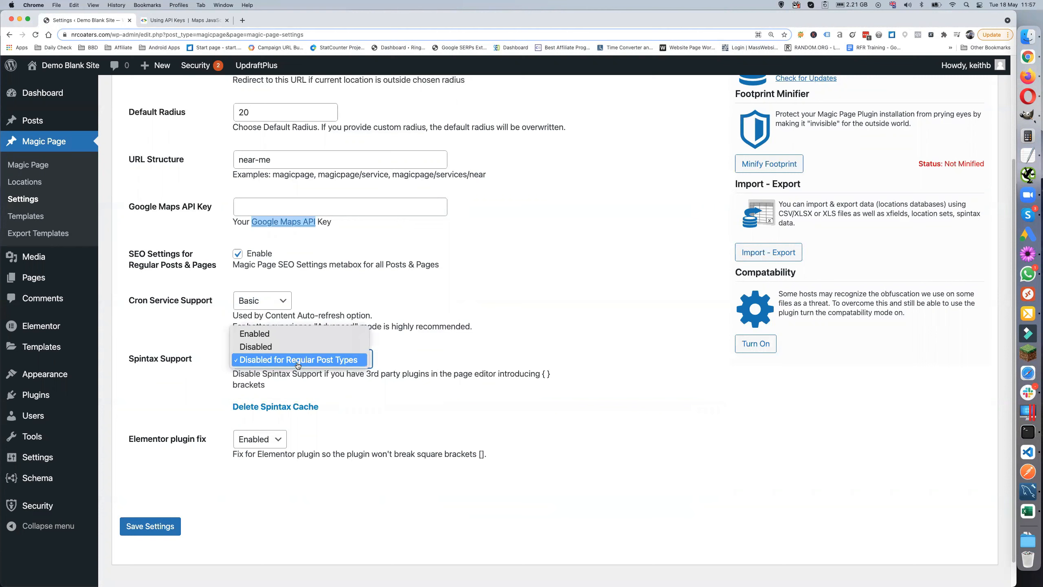
{"action": "left_click", "coordinate": [300, 334]}
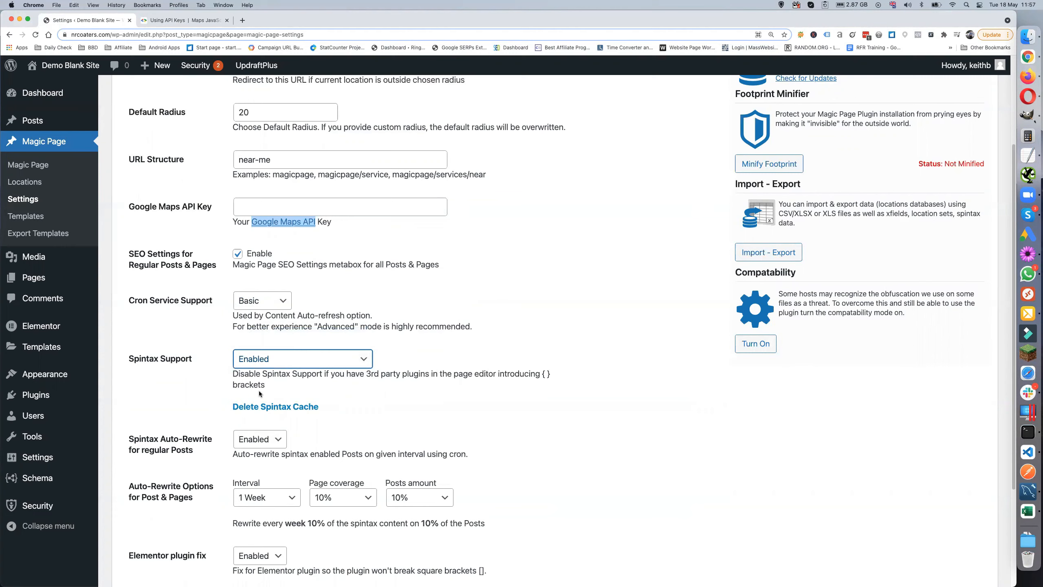
Step: Delete the Spintax cache and accept the confirmation
{"action": "scroll", "coordinate": [231, 388], "scroll_direction": "down", "scroll_amount": 5}
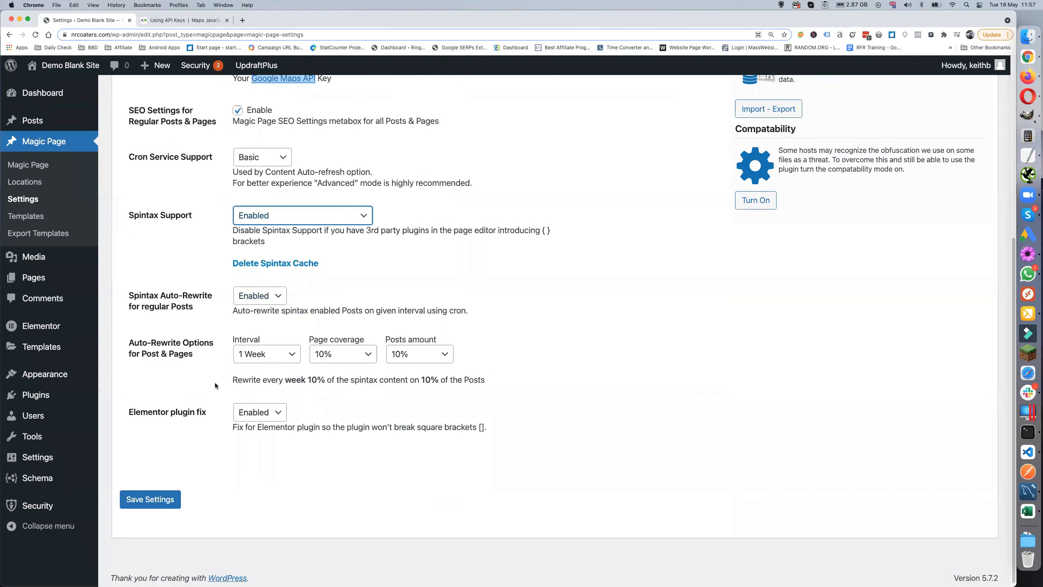
{"action": "scroll", "coordinate": [365, 278], "scroll_direction": "up", "scroll_amount": 1}
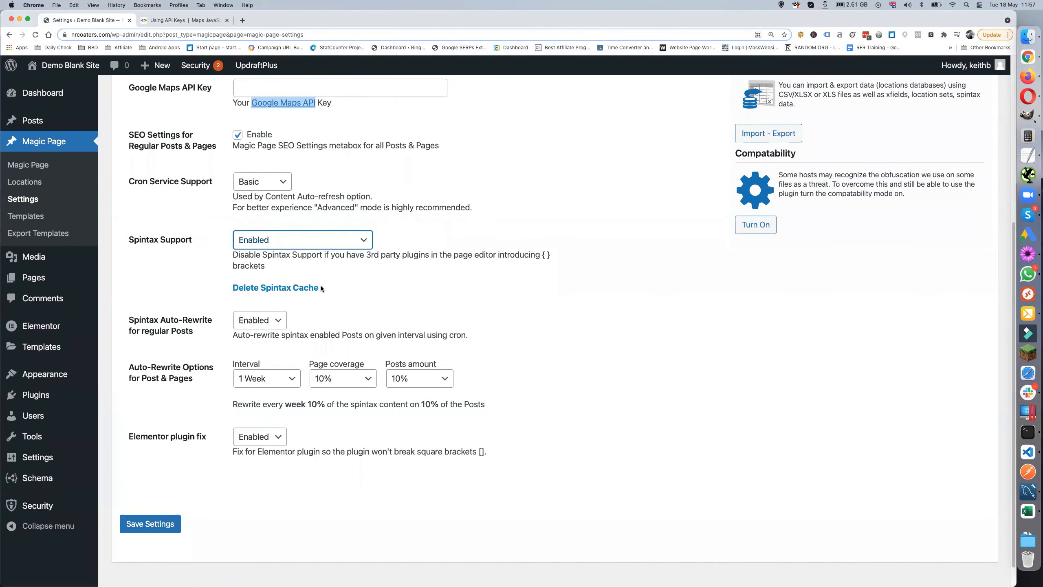
{"action": "left_click", "coordinate": [259, 288]}
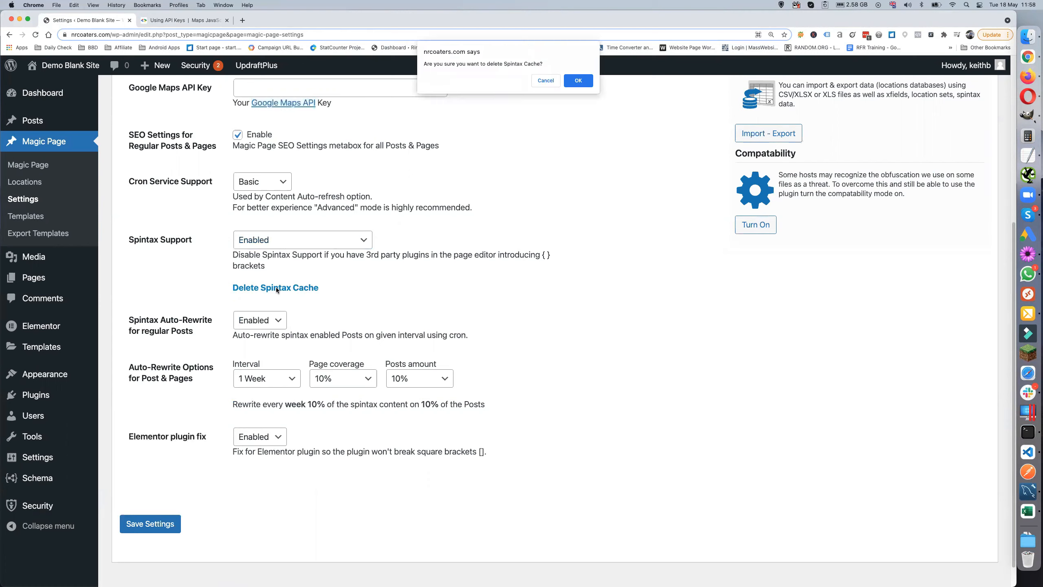
{"action": "left_click", "coordinate": [577, 81]}
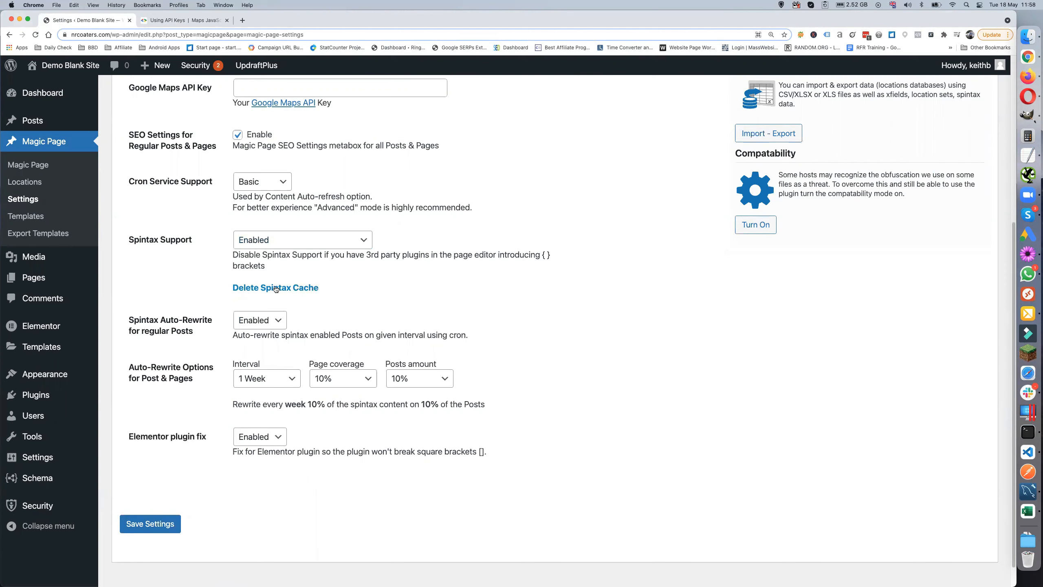
Step: Check the Spintax Auto-Rewrite choices for regular posts, keeping it Enabled
{"action": "scroll", "coordinate": [215, 272], "scroll_direction": "down", "scroll_amount": 1}
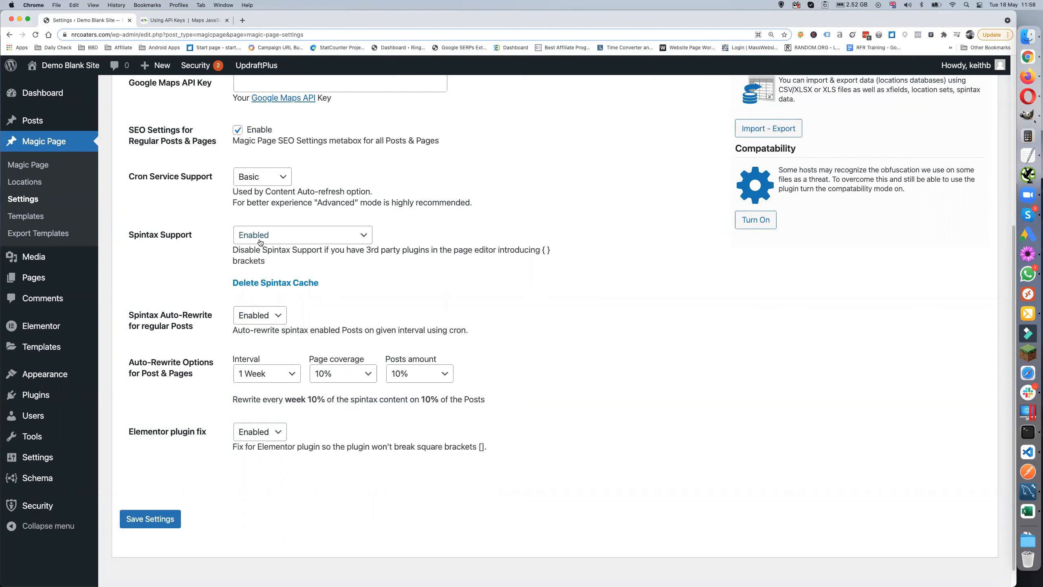
{"action": "left_click", "coordinate": [278, 315]}
{"action": "left_click", "coordinate": [278, 329]}
{"action": "left_click", "coordinate": [281, 362]}
{"action": "left_click", "coordinate": [302, 352]}
{"action": "scroll", "coordinate": [304, 351], "scroll_direction": "down", "scroll_amount": 2}
Step: Set the auto-rewrite interval for posts and pages to 2 Weeks and the page coverage to 20%
{"action": "left_click", "coordinate": [294, 377]}
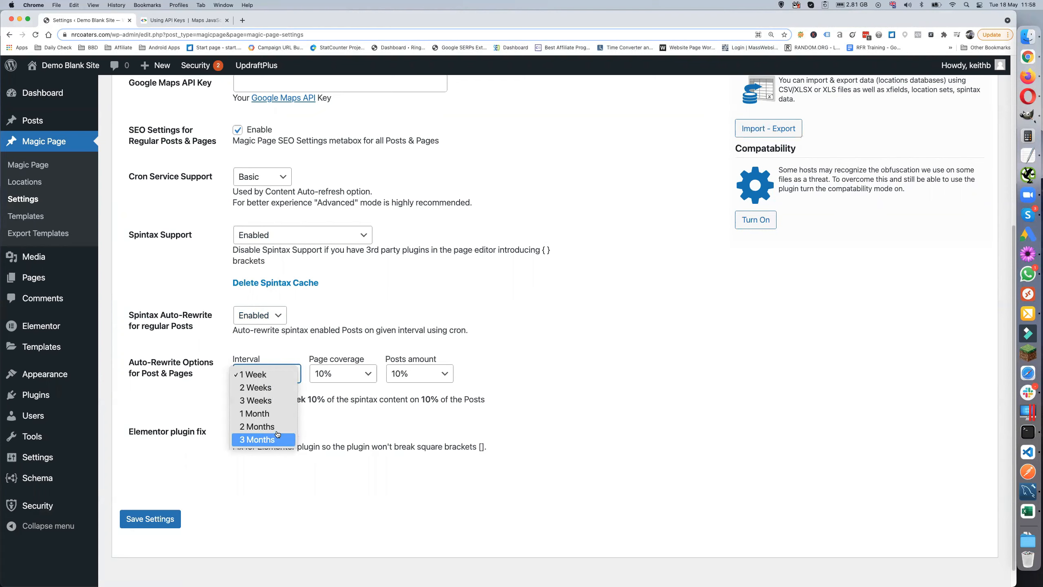
{"action": "left_click", "coordinate": [277, 354]}
{"action": "left_click", "coordinate": [279, 375]}
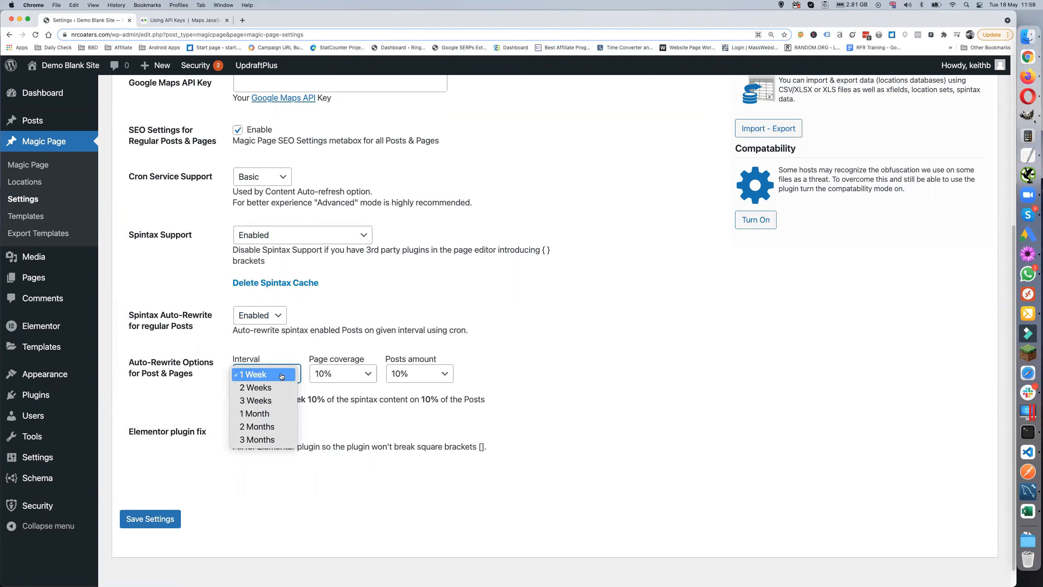
{"action": "left_click", "coordinate": [279, 388]}
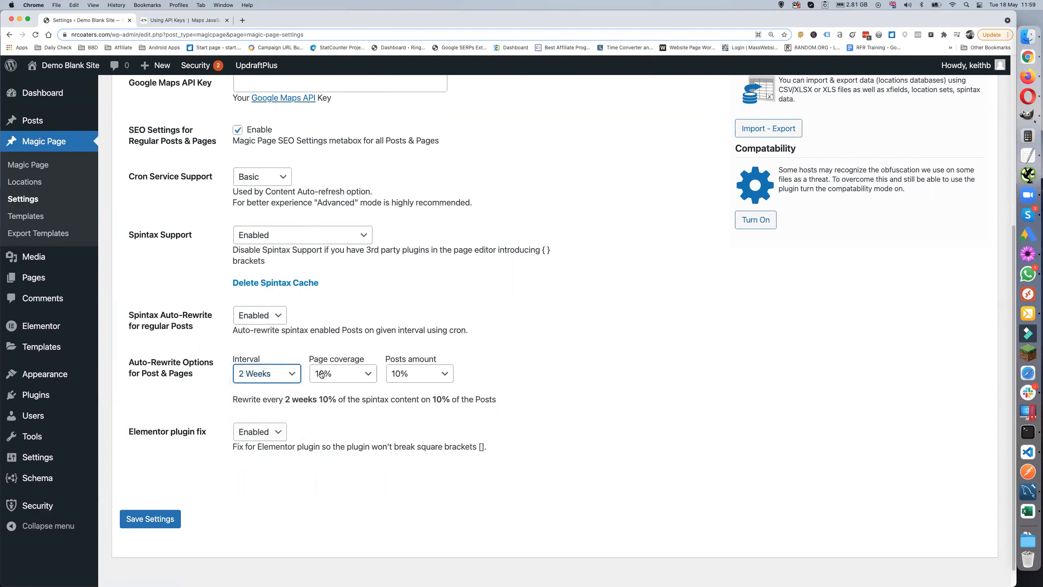
{"action": "left_click", "coordinate": [349, 374]}
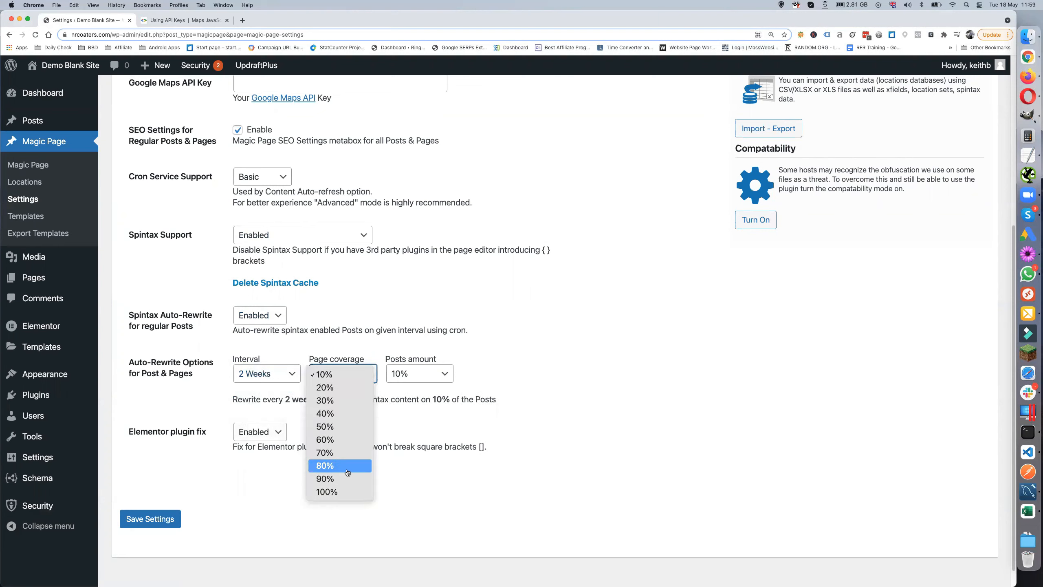
{"action": "left_click", "coordinate": [346, 386]}
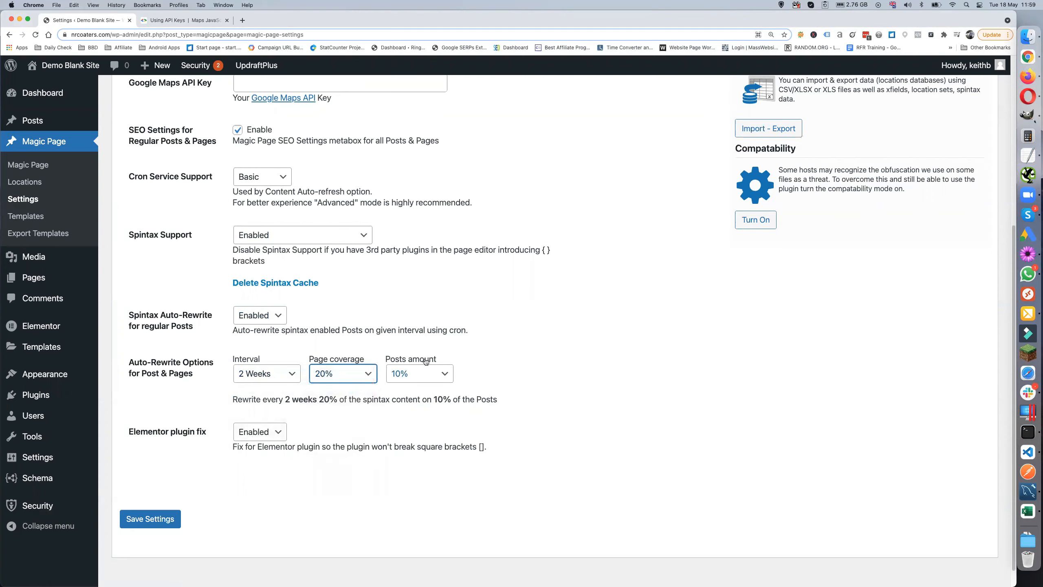
Step: Set the auto-rewrite posts amount to 50%, the interval to 1 Week and the page coverage to 40%
{"action": "left_click", "coordinate": [444, 375]}
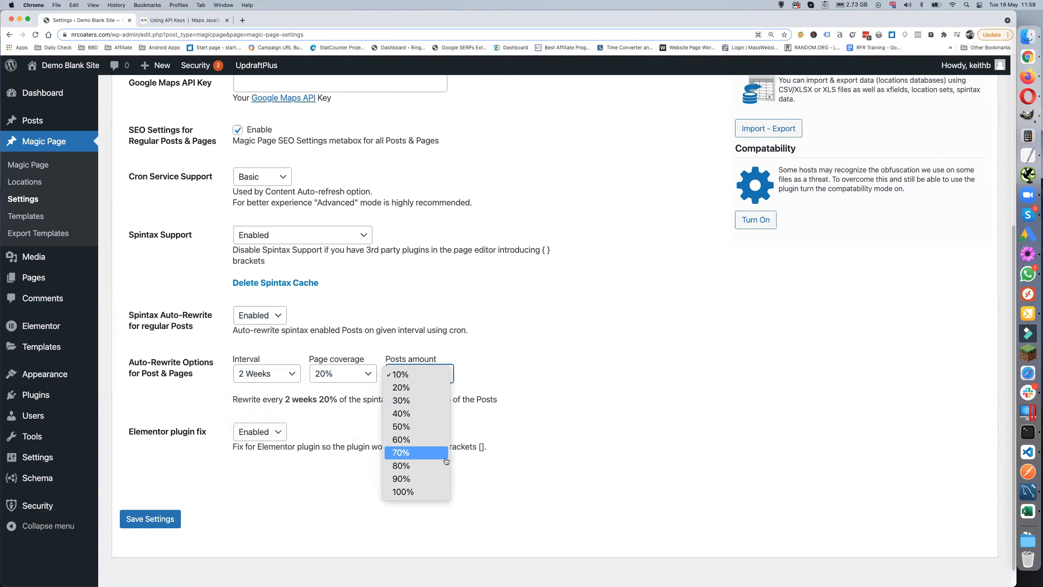
{"action": "left_click", "coordinate": [446, 426]}
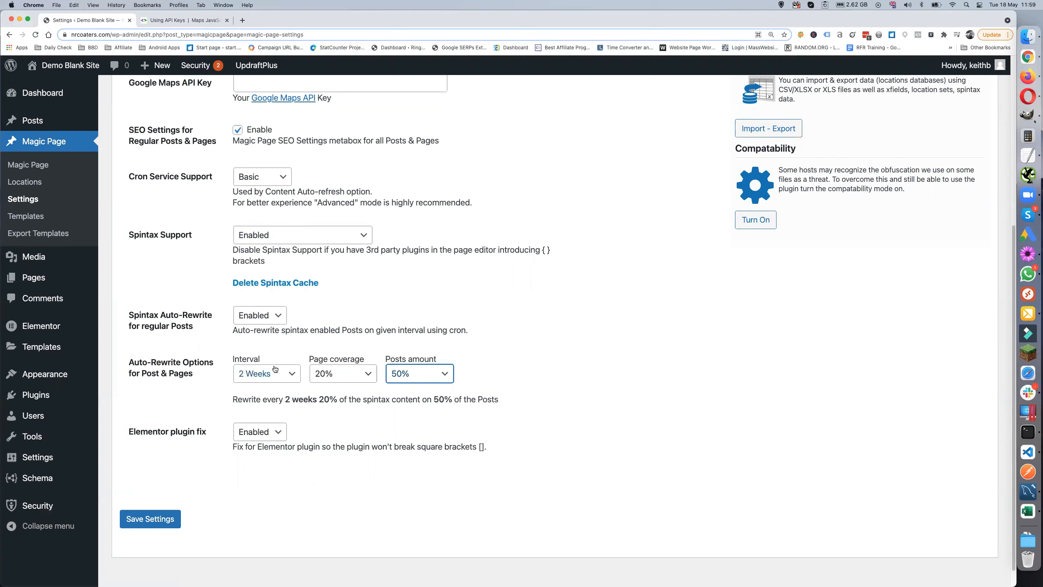
{"action": "left_click", "coordinate": [285, 374]}
{"action": "left_click", "coordinate": [255, 359]}
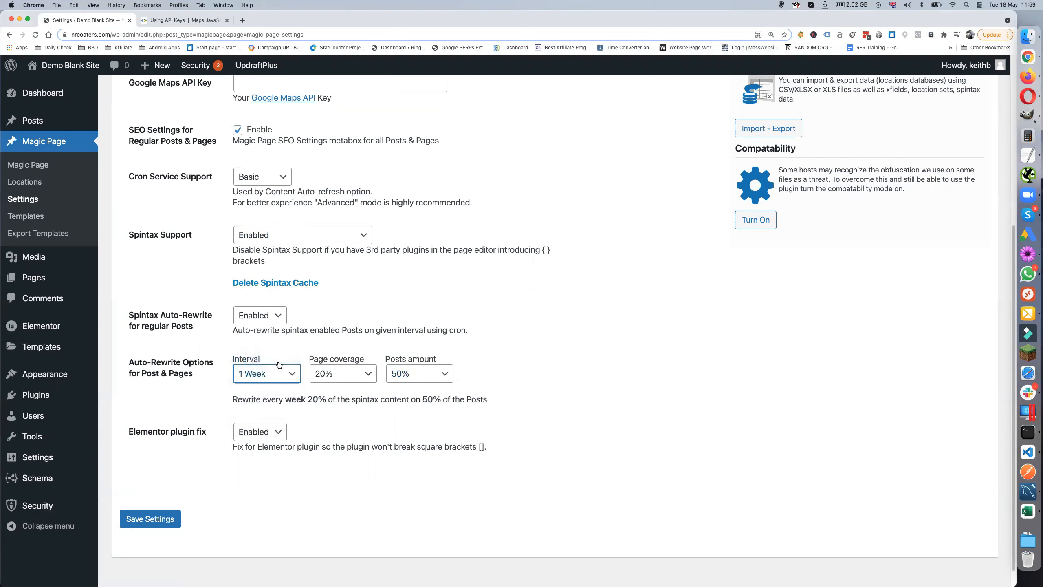
{"action": "left_click", "coordinate": [343, 380]}
{"action": "left_click", "coordinate": [348, 395]}
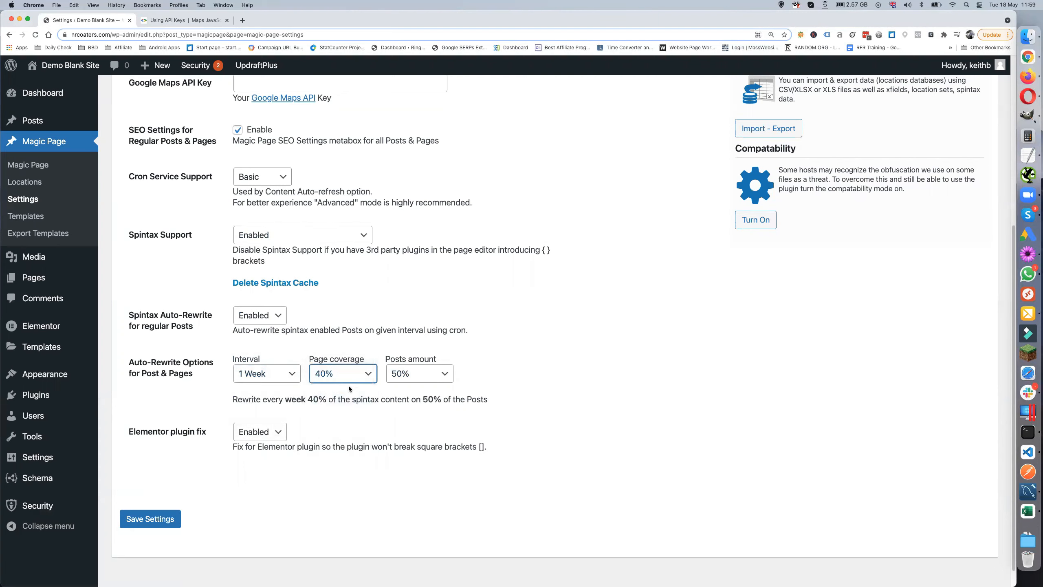
Step: Set both the page coverage and the posts amount of the auto-rewrite options to 10%
{"action": "left_click", "coordinate": [349, 376]}
{"action": "left_click", "coordinate": [353, 336]}
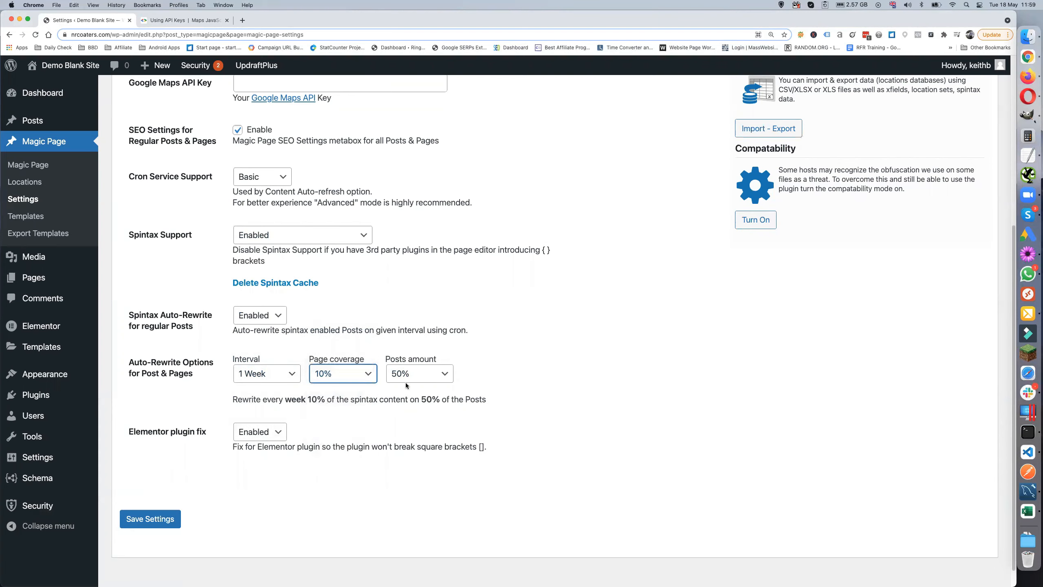
{"action": "left_click", "coordinate": [427, 379]}
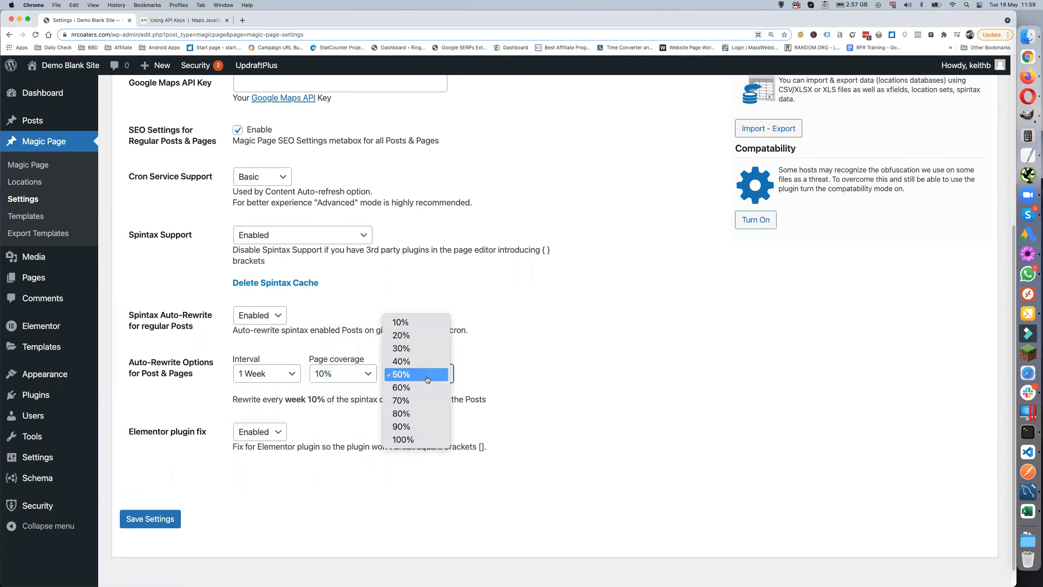
{"action": "left_click", "coordinate": [423, 324]}
Step: Switch the Elementor plugin fix to Disabled and return it to Enabled
{"action": "scroll", "coordinate": [544, 365], "scroll_direction": "down", "scroll_amount": 1}
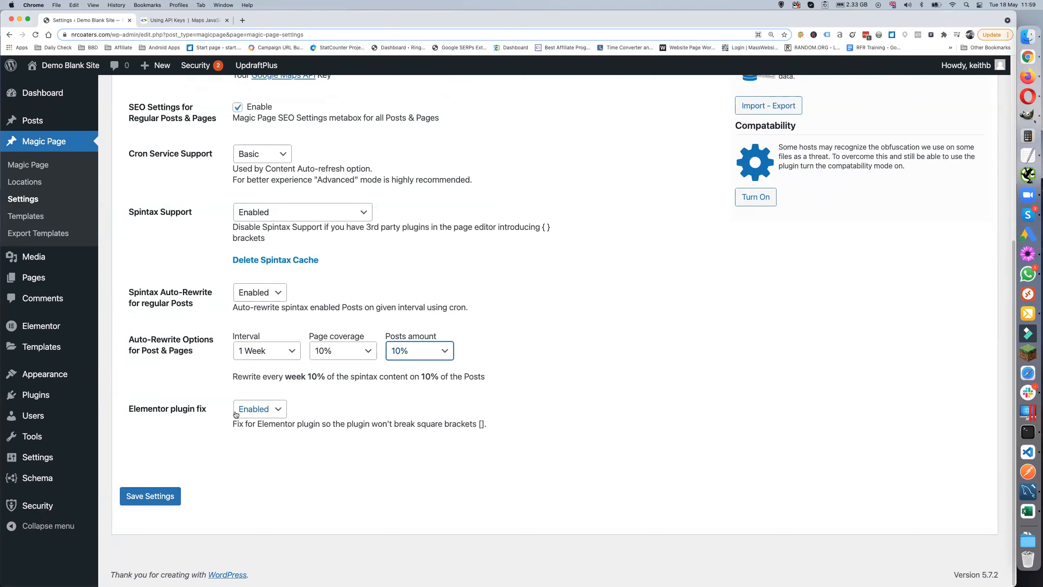
{"action": "left_click", "coordinate": [257, 414]}
{"action": "left_click", "coordinate": [258, 423]}
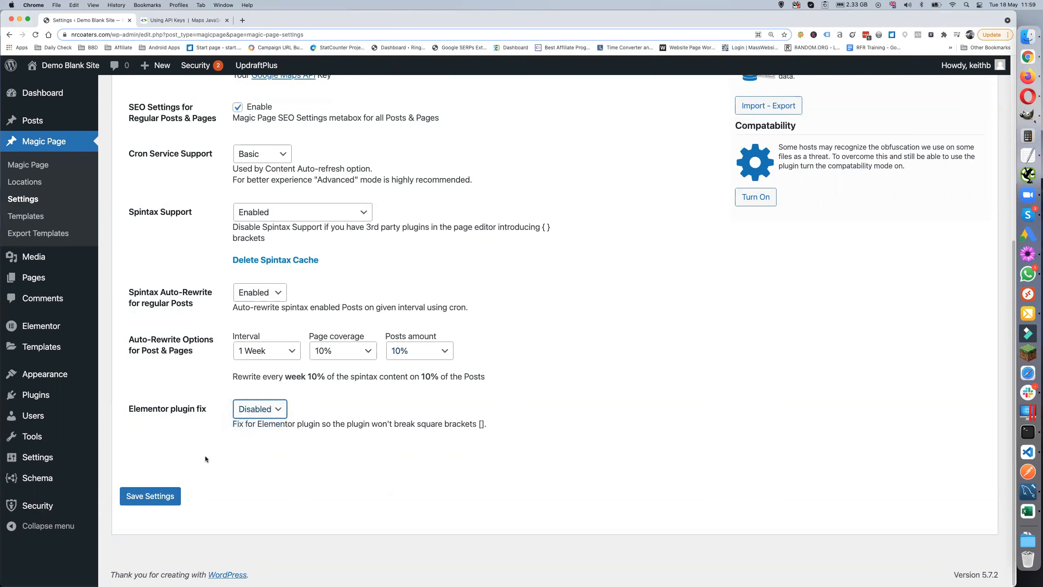
{"action": "left_click", "coordinate": [256, 412]}
{"action": "key", "text": "Return"}
Step: Review the Magic Page settings from top to bottom and save them
{"action": "scroll", "coordinate": [275, 354], "scroll_direction": "up", "scroll_amount": 2}
{"action": "scroll", "coordinate": [275, 356], "scroll_direction": "up", "scroll_amount": 4}
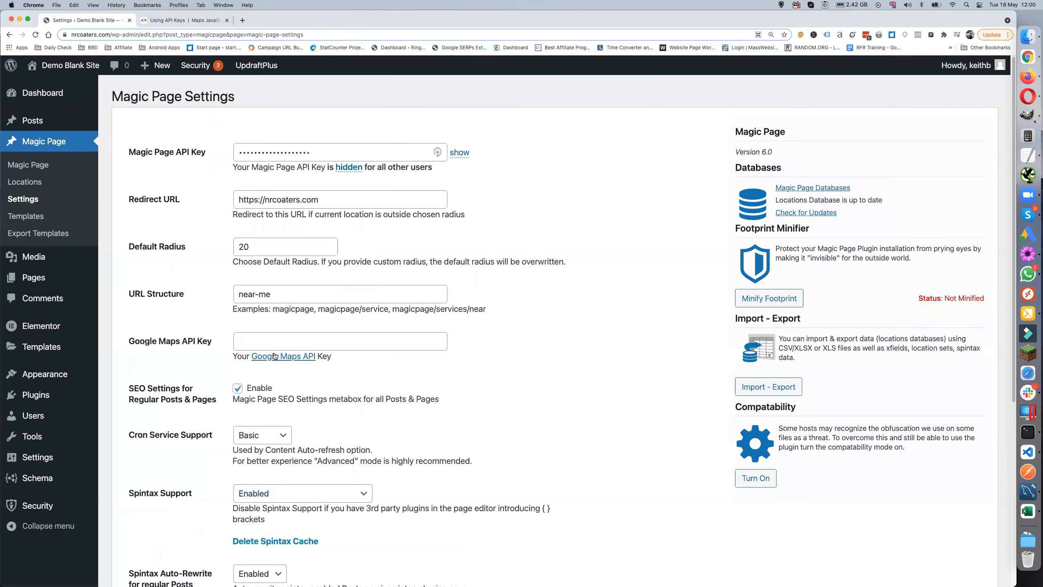
{"action": "scroll", "coordinate": [275, 355], "scroll_direction": "down", "scroll_amount": 8}
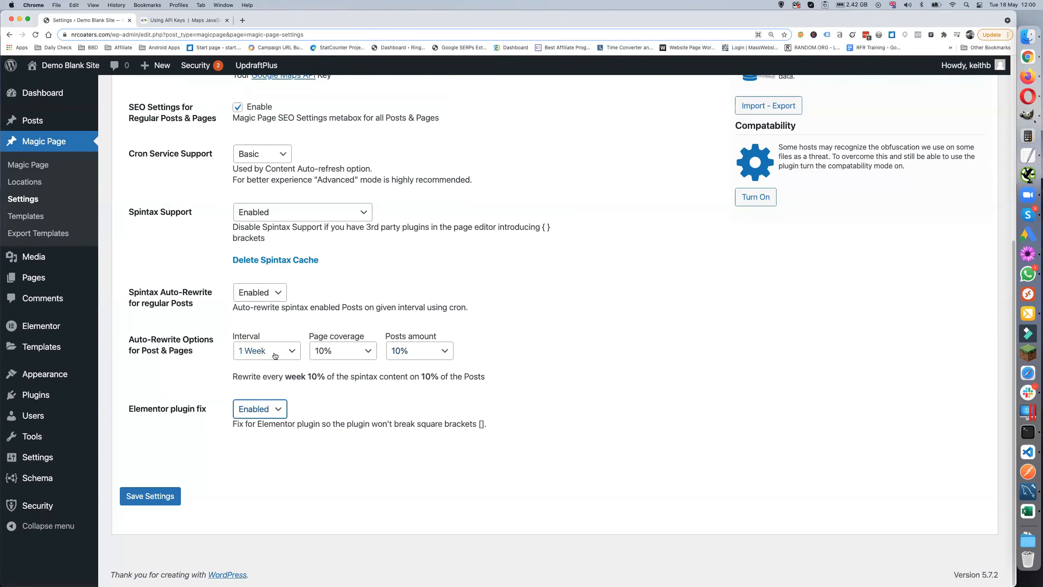
{"action": "left_click", "coordinate": [148, 497]}
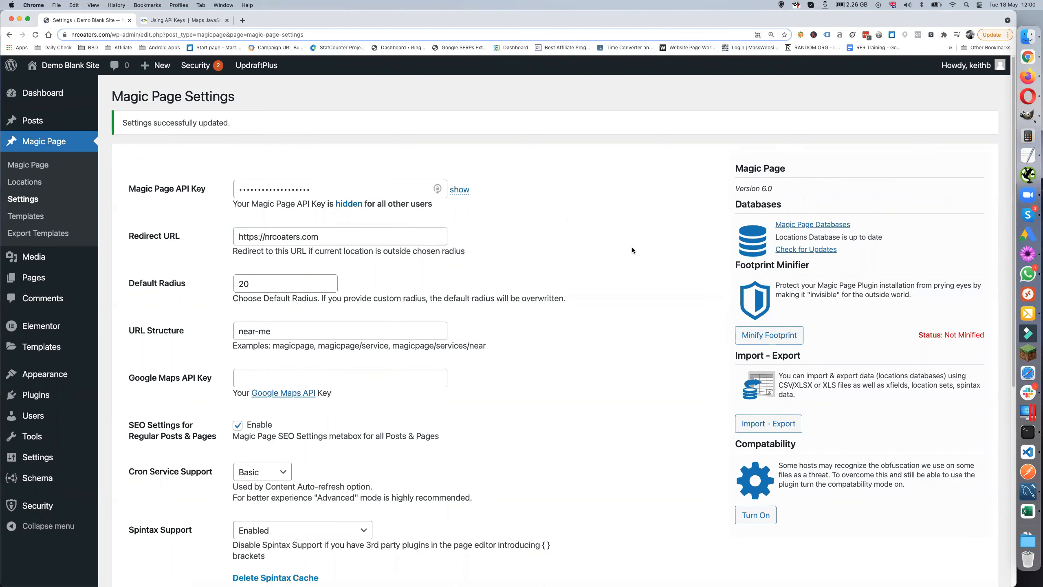
Step: Examine the Databases, Footprint Minifier, Import - Export and Compatability sections beside the Magic Page settings
{"action": "scroll", "coordinate": [633, 249], "scroll_direction": "down", "scroll_amount": 1}
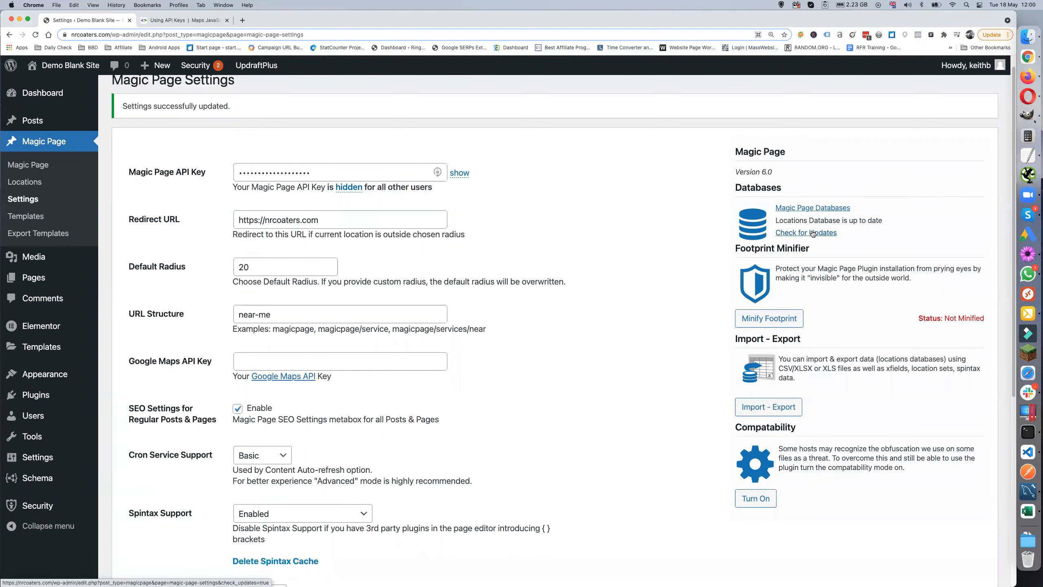
{"action": "scroll", "coordinate": [698, 238], "scroll_direction": "down", "scroll_amount": 1}
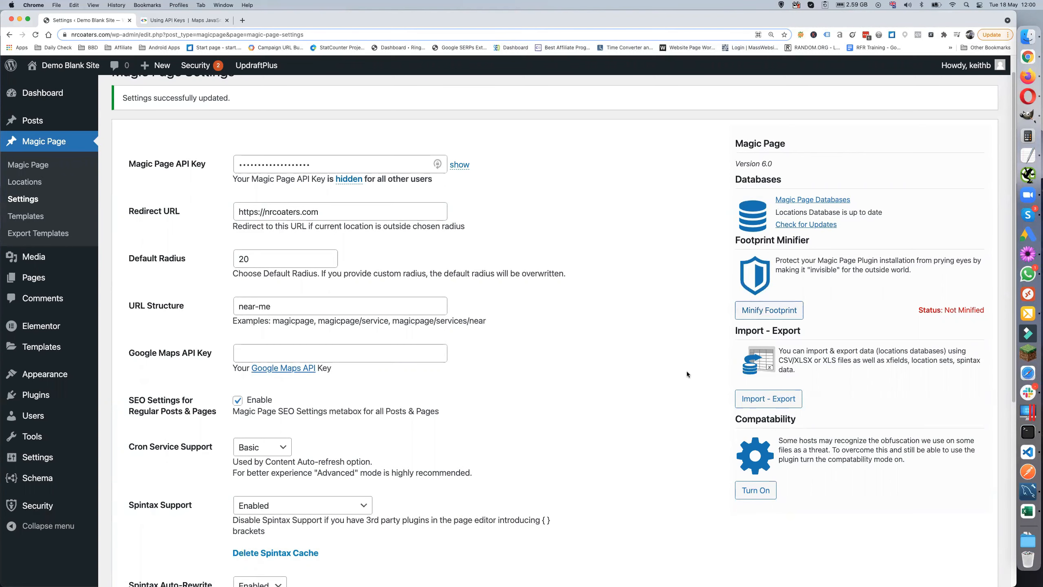
{"action": "scroll", "coordinate": [686, 371], "scroll_direction": "down", "scroll_amount": 2}
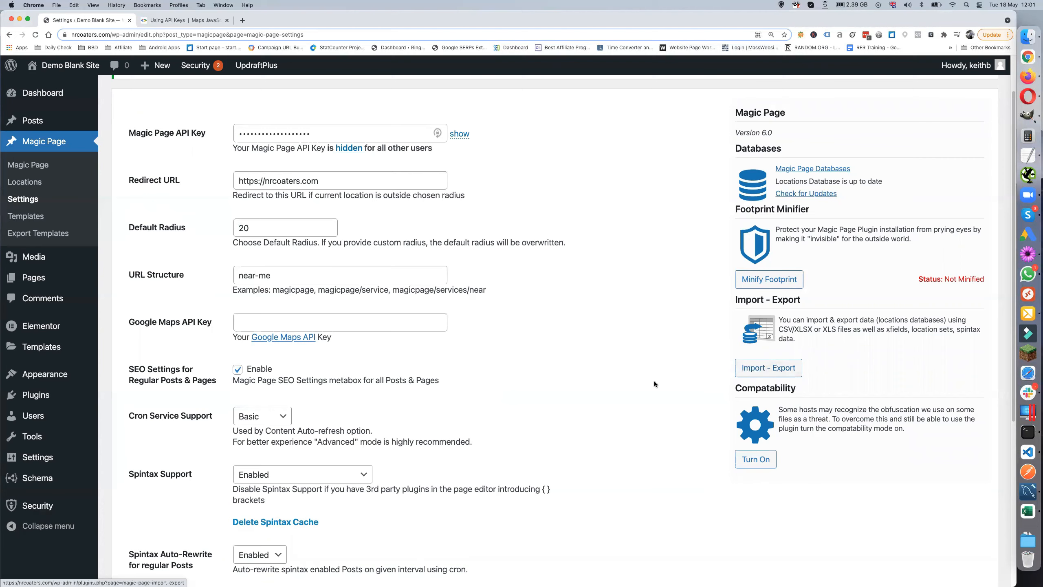
{"action": "scroll", "coordinate": [665, 402], "scroll_direction": "down", "scroll_amount": 2}
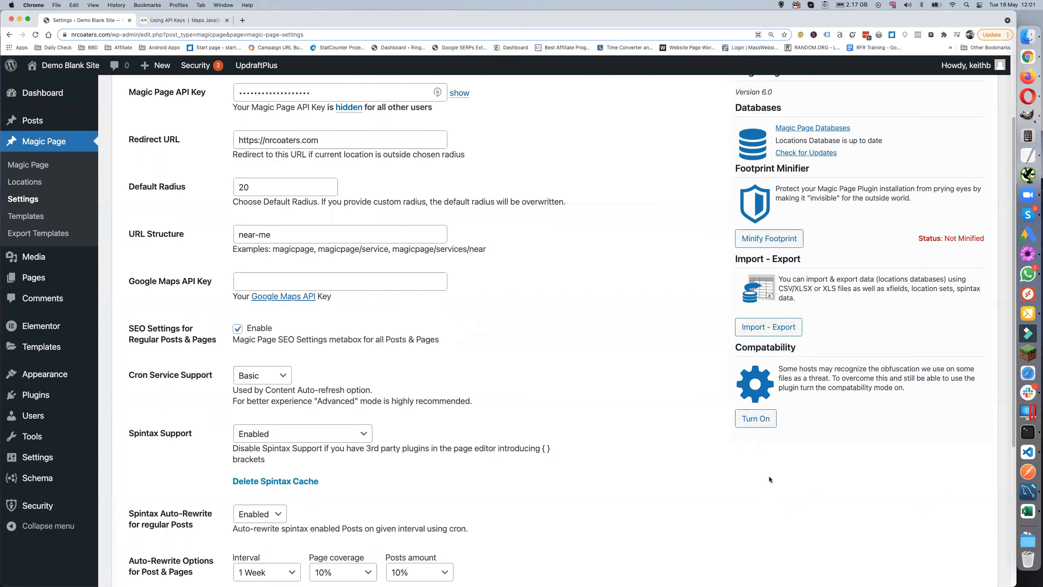
{"action": "scroll", "coordinate": [768, 477], "scroll_direction": "up", "scroll_amount": 1}
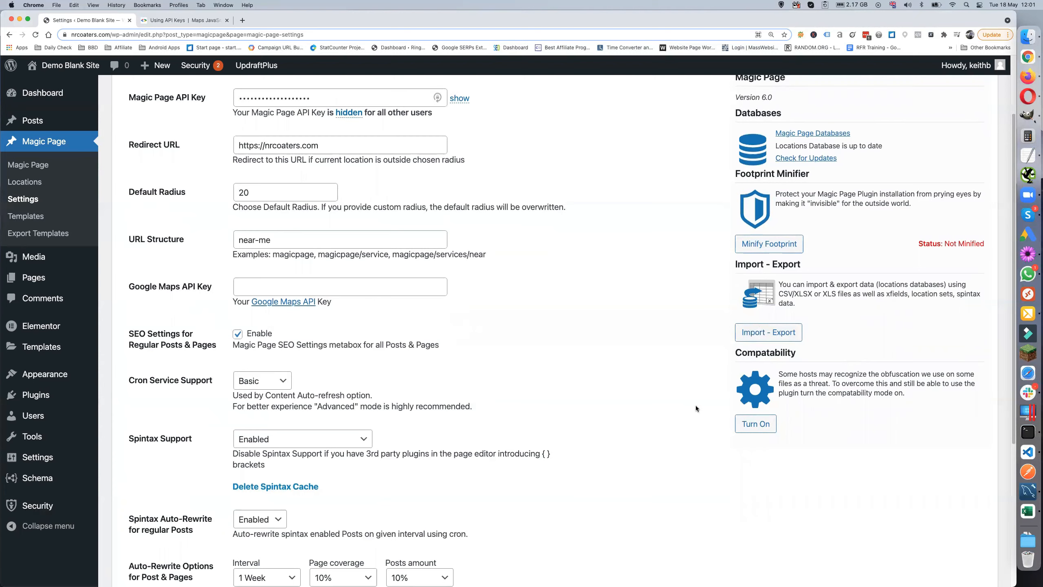
{"action": "scroll", "coordinate": [667, 475], "scroll_direction": "down", "scroll_amount": 5}
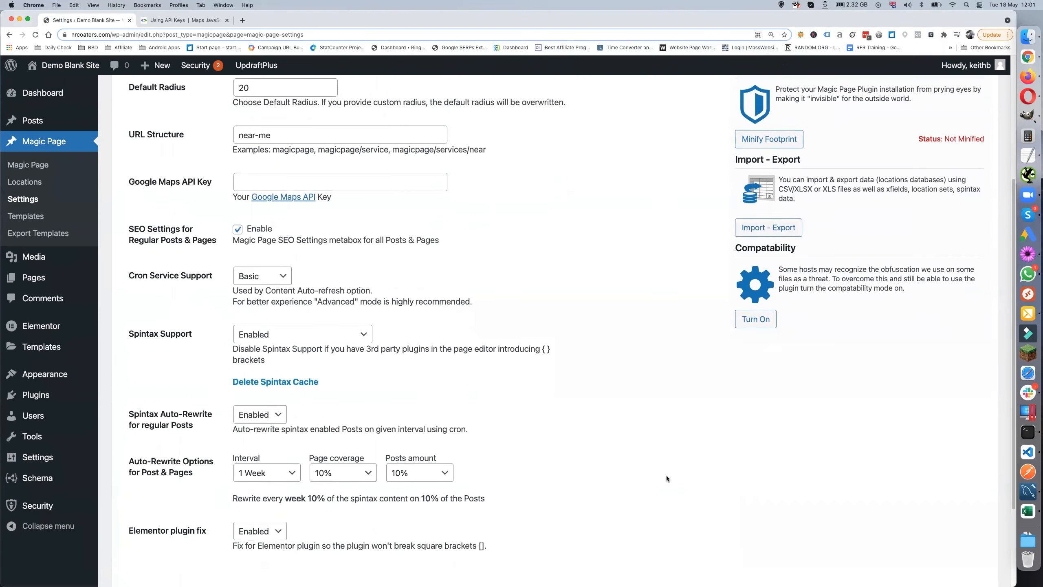
{"action": "scroll", "coordinate": [667, 476], "scroll_direction": "up", "scroll_amount": 7}
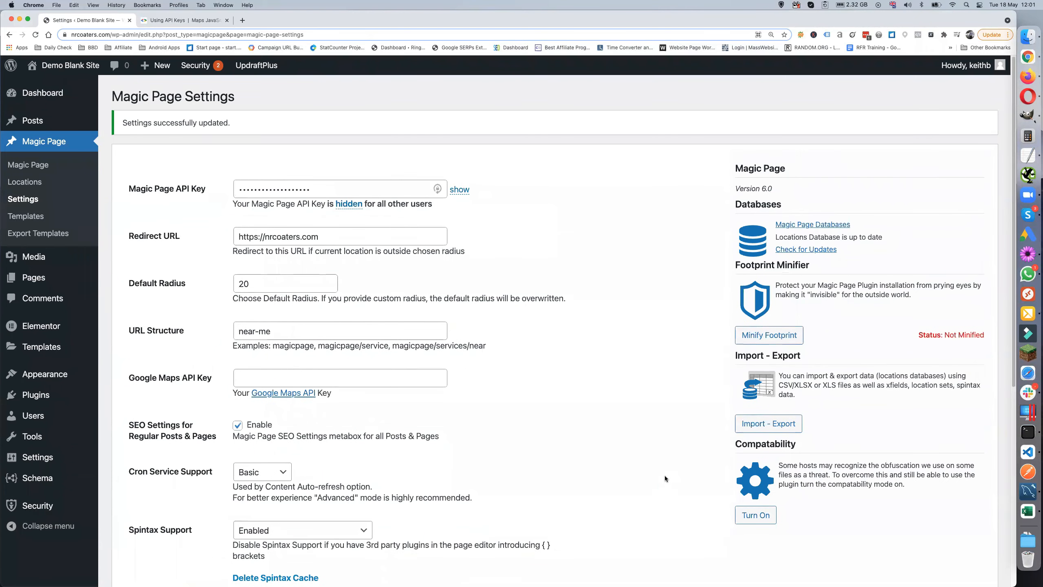